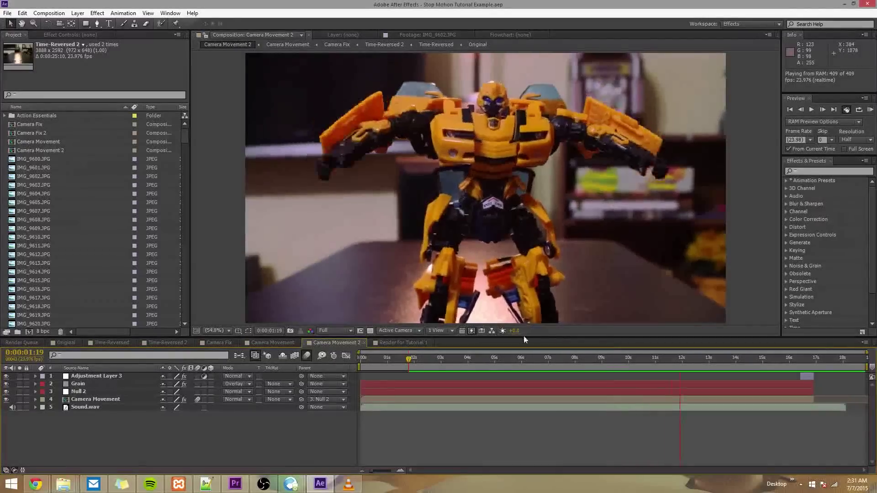
Step: Watch the rendered tutorial video, then return to After Effects
mouse_move(347, 485)
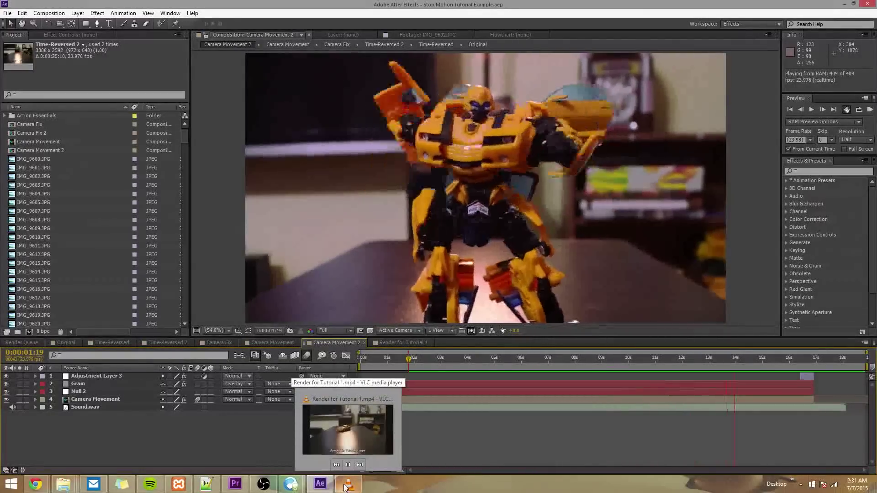
click(346, 485)
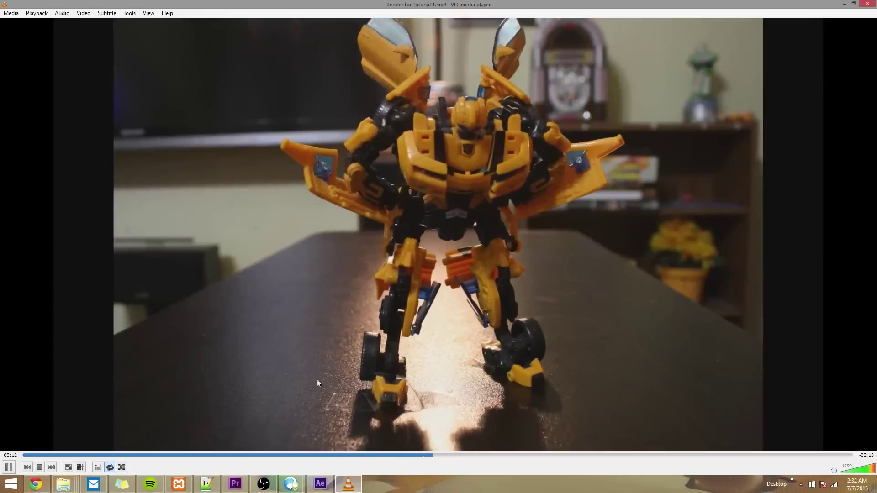
click(321, 483)
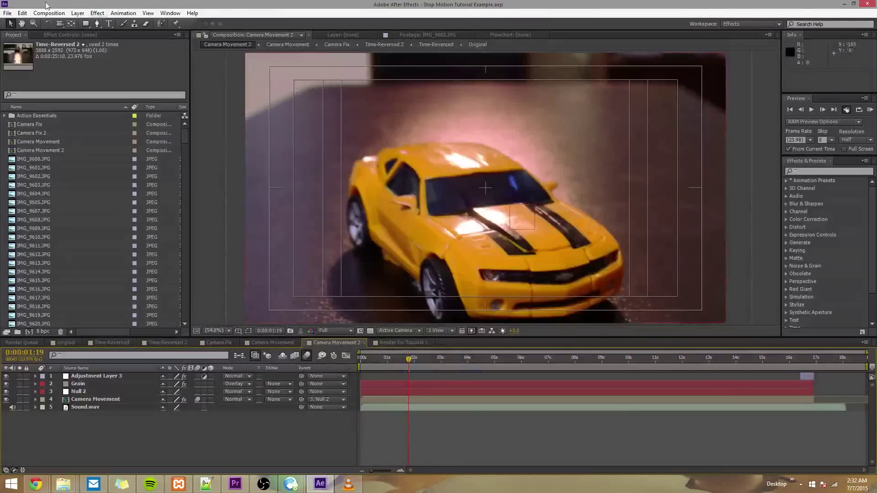
Step: Replace the stop-motion tutorial project with a new, empty untitled project
click(8, 12)
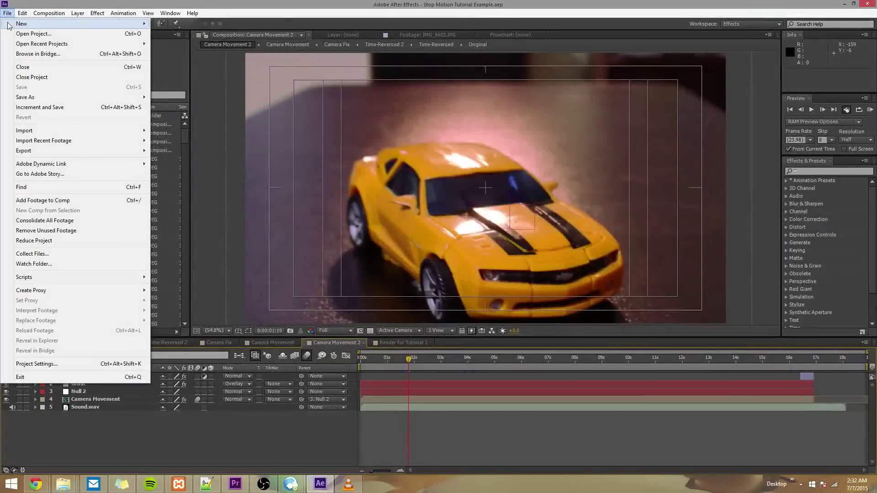
mouse_move(9, 26)
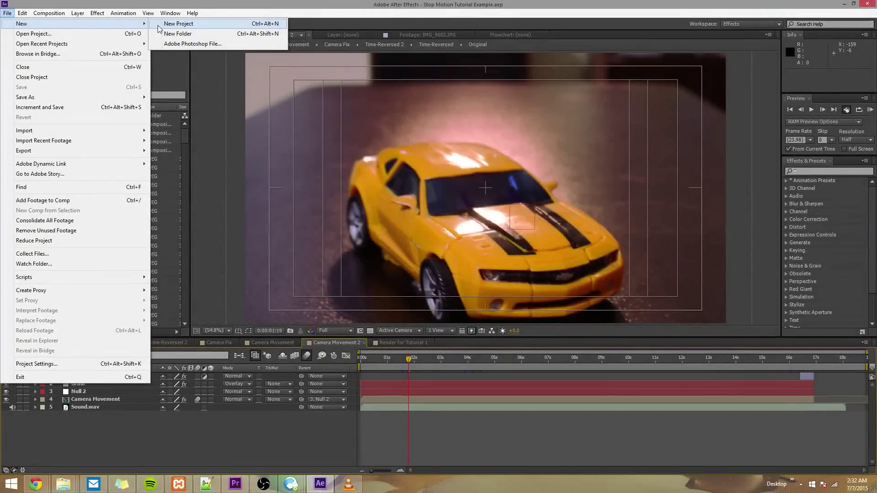
click(160, 26)
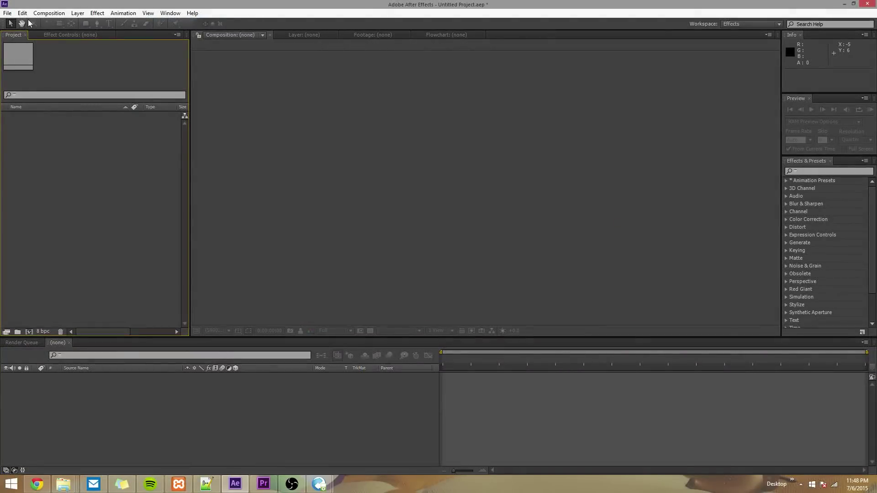
Step: Start importing individual files from the BB Stop Motion Tut image folder
click(7, 14)
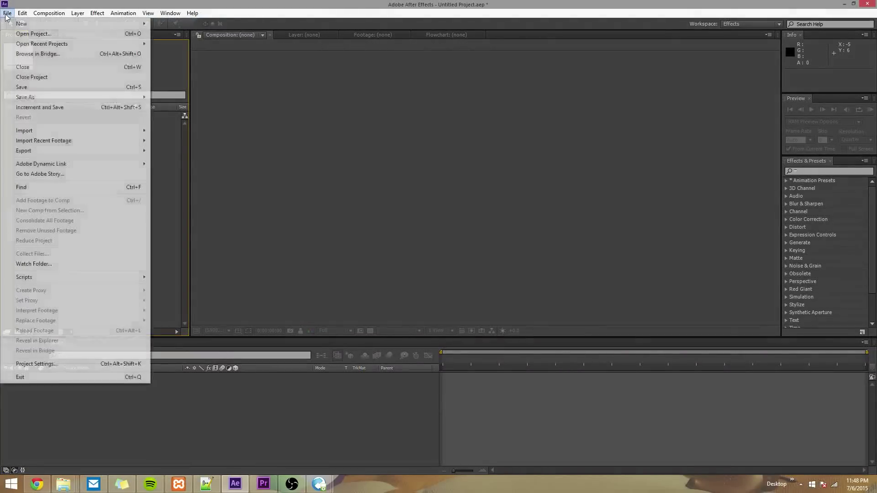
mouse_move(59, 131)
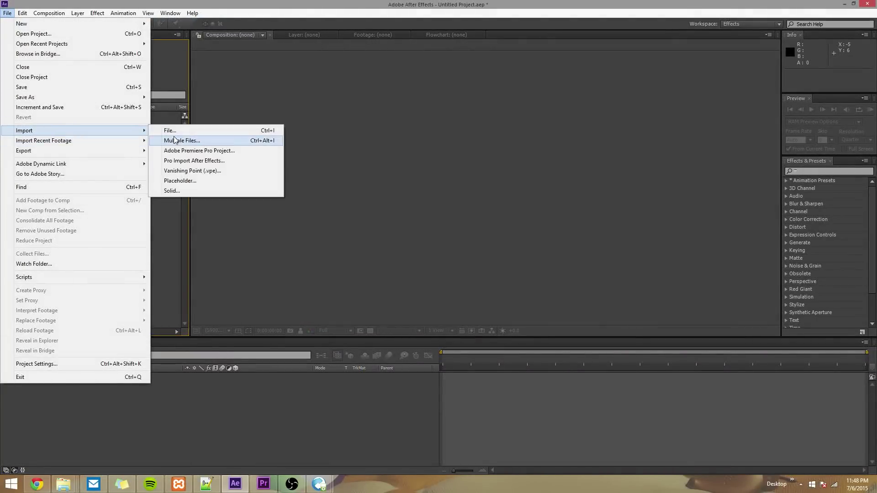
click(172, 131)
Step: Import photos IMG_9600 through IMG_9891 as individual JPEG stills and drag them to New Composition
click(551, 73)
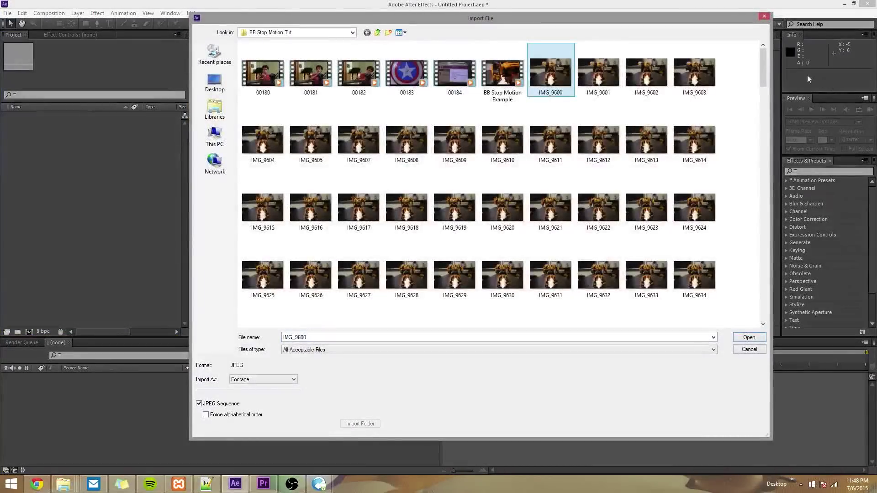
drag(766, 61, 766, 293)
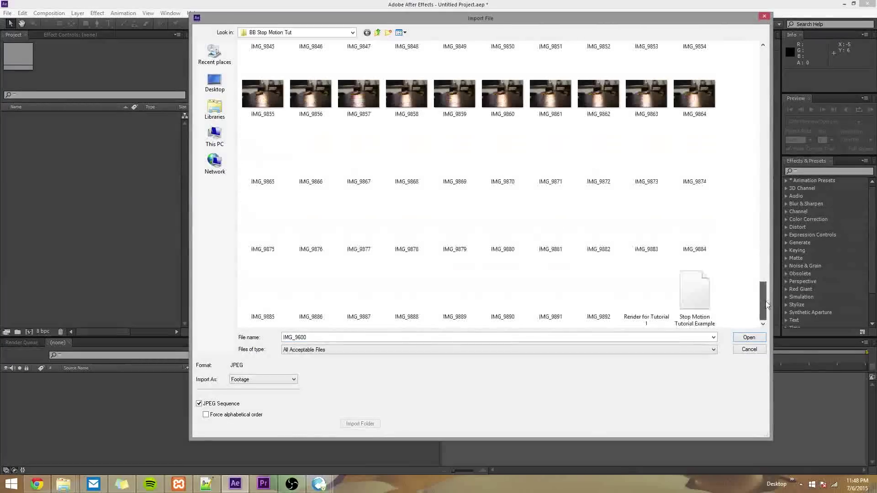
shift+click(550, 298)
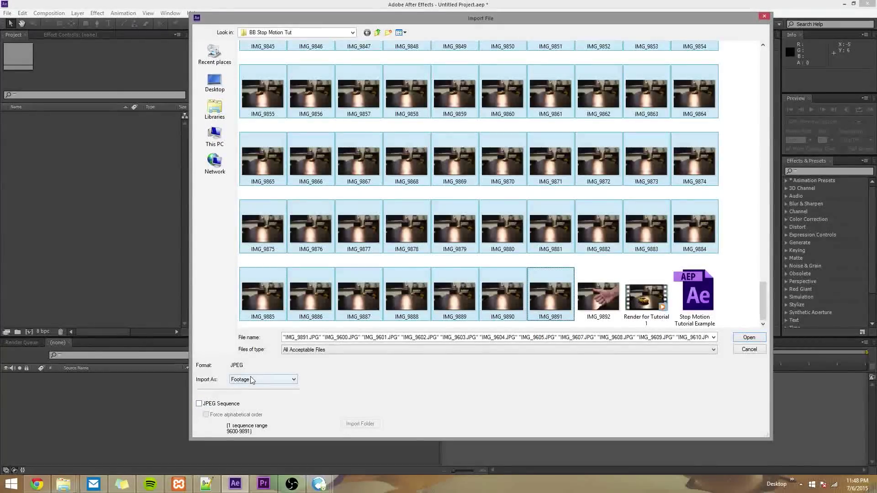
click(750, 337)
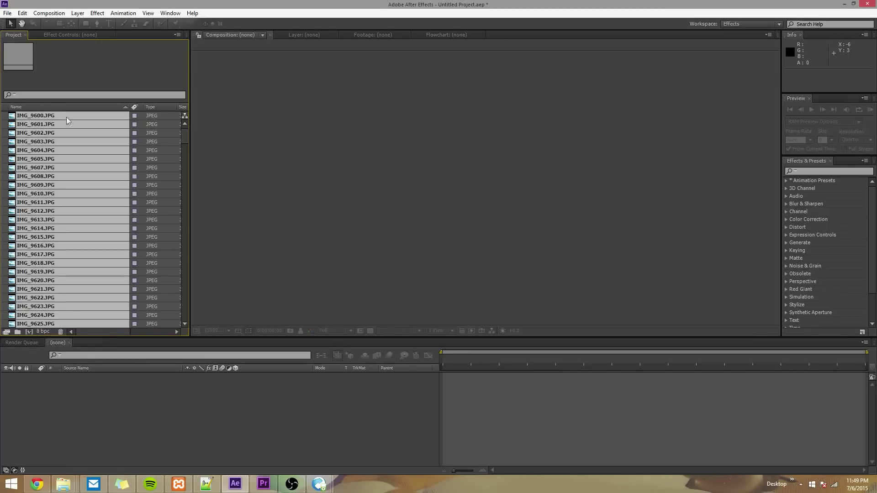
drag(16, 117, 30, 333)
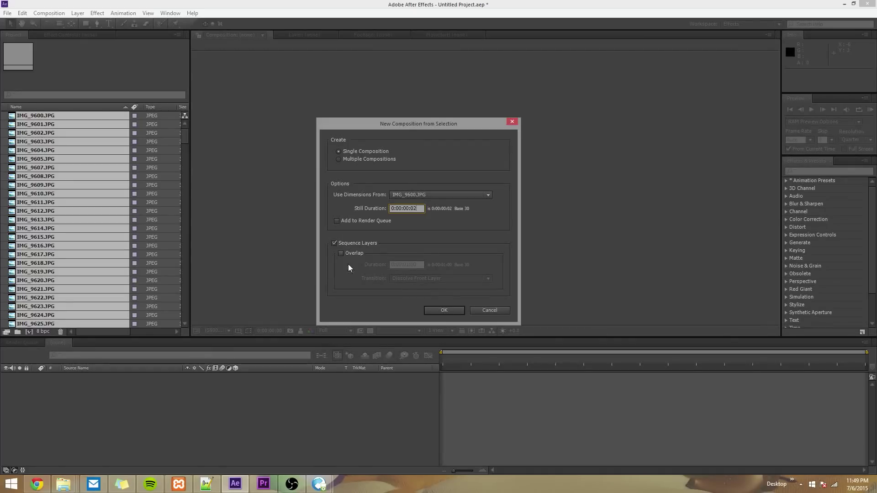
Step: Create a single IMG_9600 composition with layers sequenced at 0:00:00:02 still duration
click(444, 310)
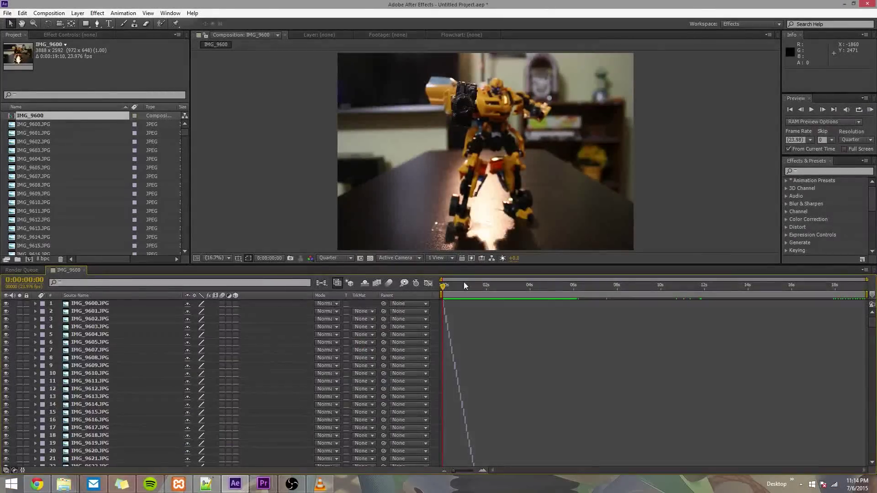
Step: Preview the IMG_9600 stop-motion animation, then shrink the timeline to enlarge the viewer
mouse_move(446, 287)
mouse_down()
mouse_move(492, 294)
mouse_move(441, 286)
mouse_up()
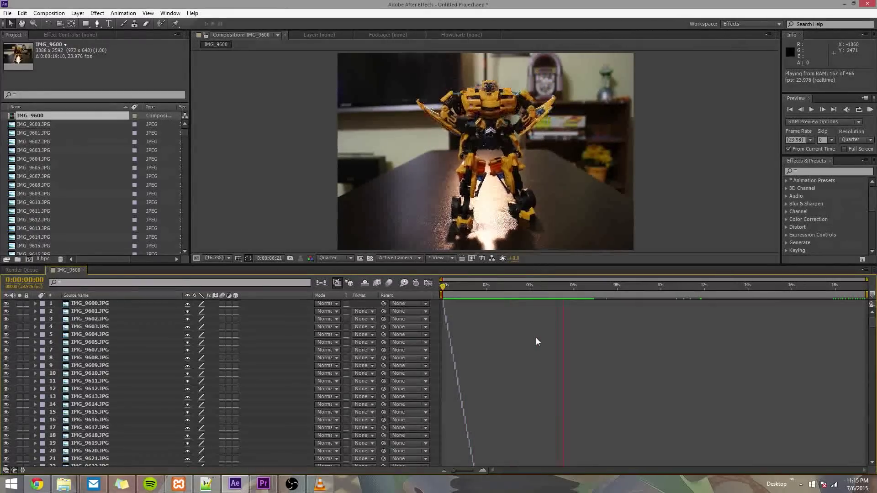
key(space)
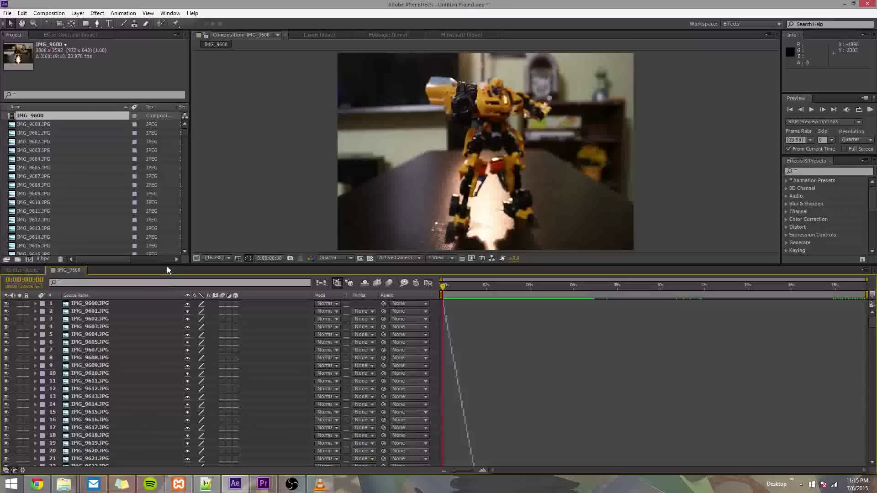
drag(164, 264, 165, 336)
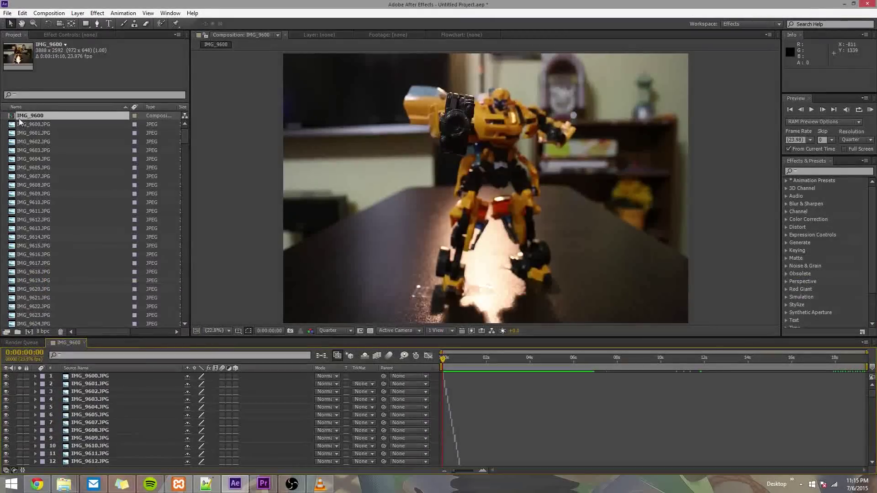
click(19, 121)
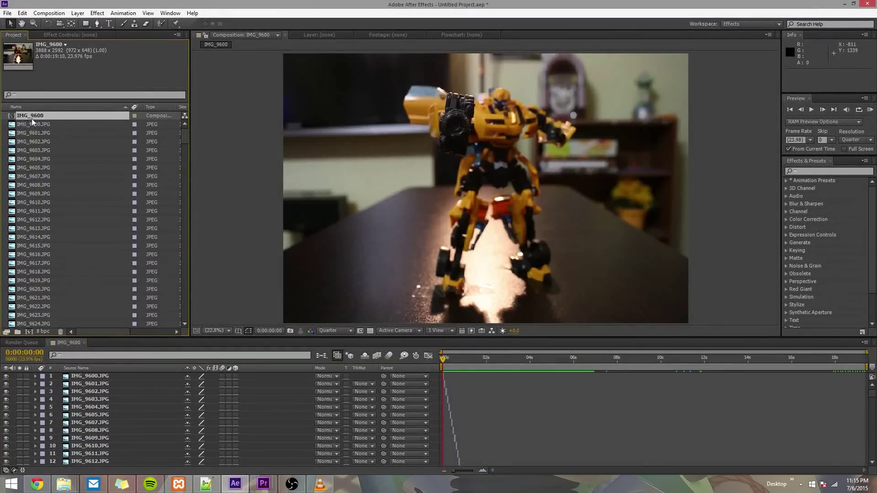
Step: Rename IMG_9600 to 'Basic Composition' and nest it in new Basic Composition 2
right_click(32, 122)
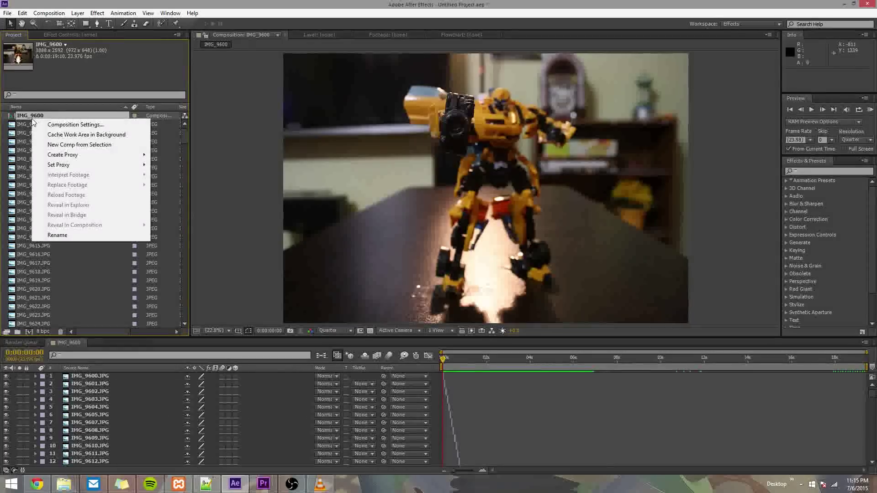
click(68, 235)
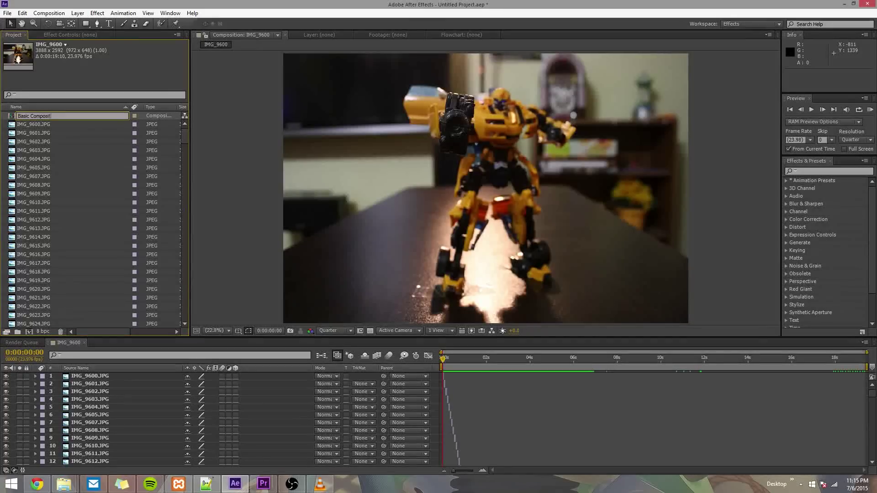
text(Basic Composition)
key(Return)
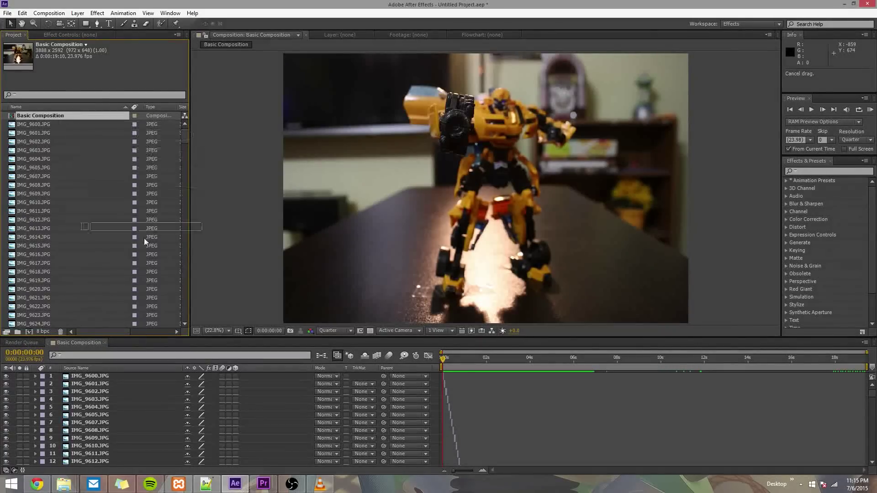
click(31, 334)
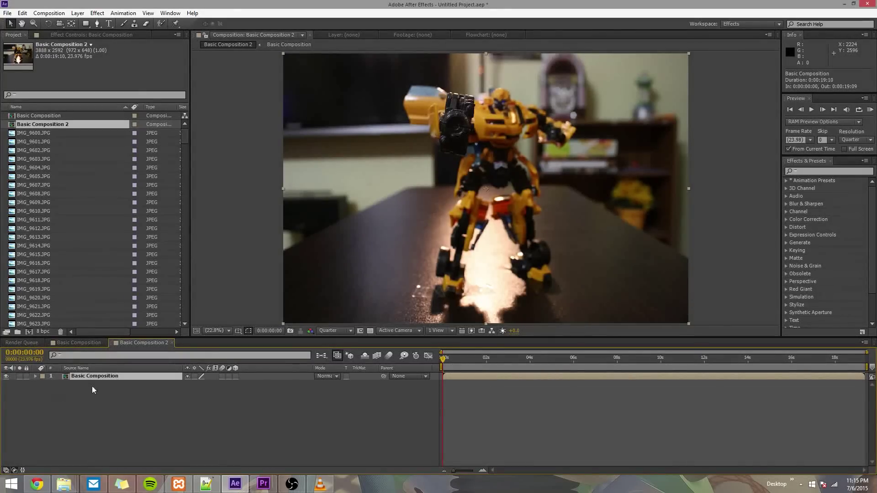
Step: Preview Basic Composition 2, rename it 'Time-Reverse', and scrub through it
key(space)
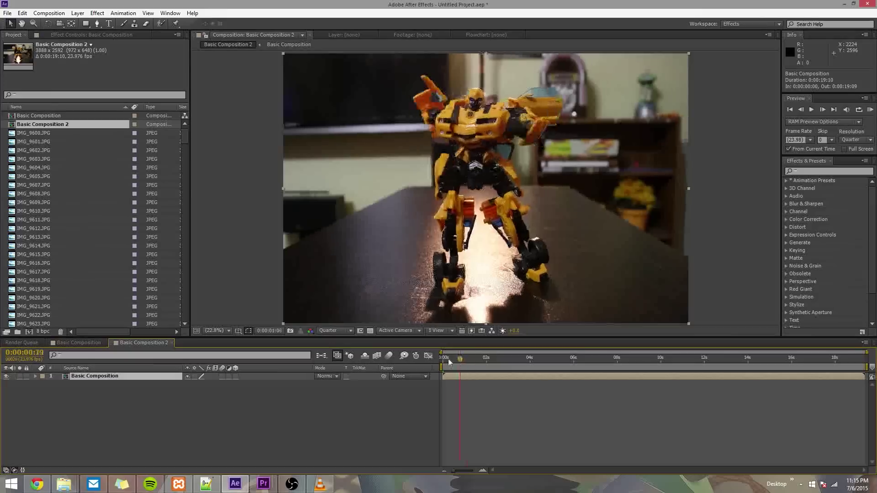
right_click(48, 128)
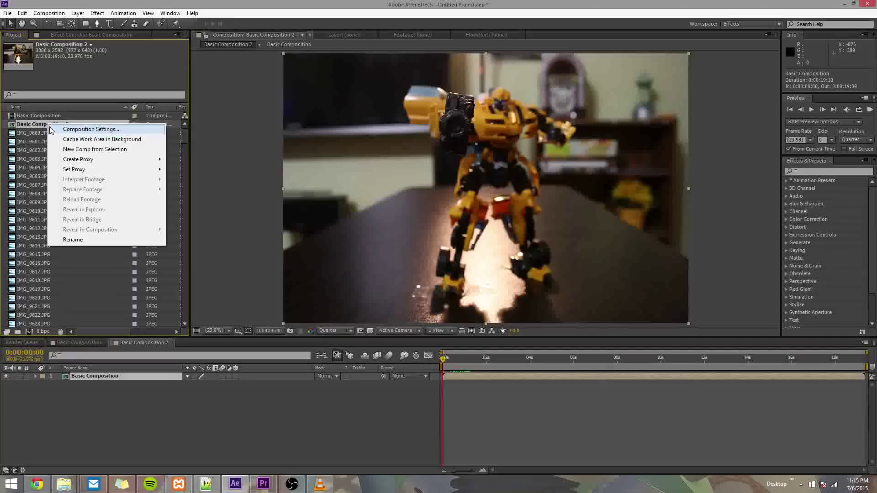
click(109, 241)
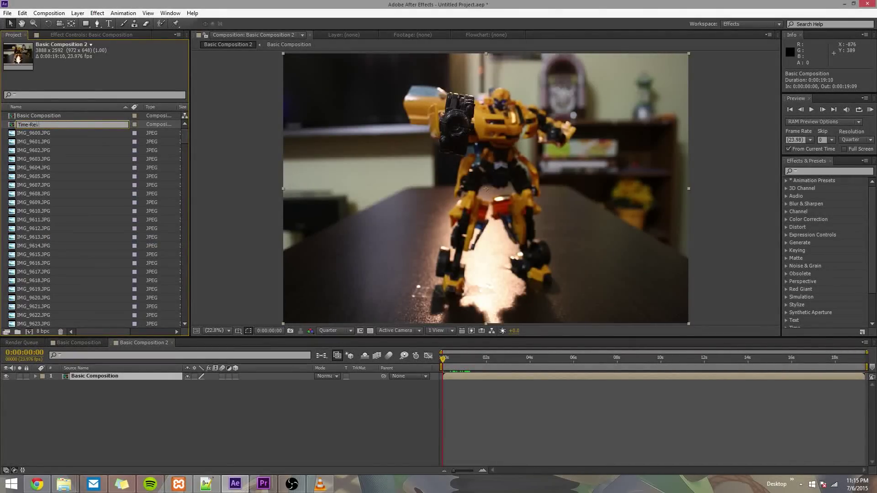
key(Return)
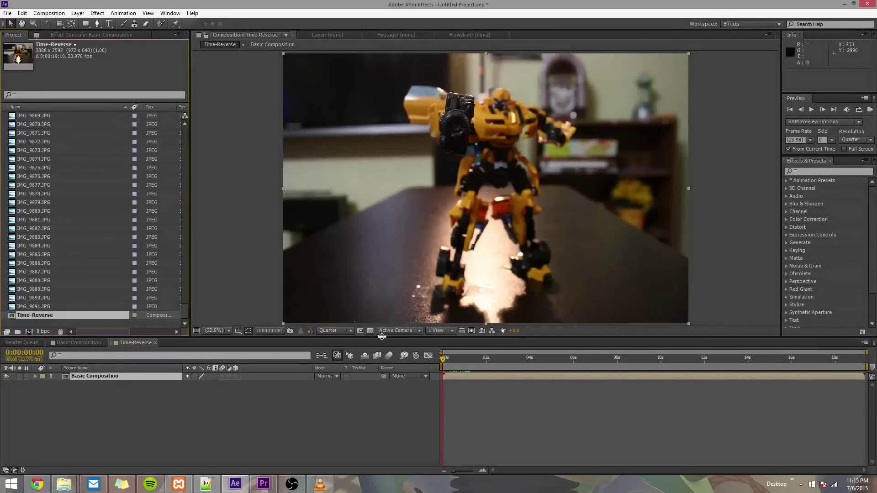
drag(463, 362, 365, 387)
Step: Apply Time-Reverse Layer to Basic Composition and preview, including from 0:00:06:17 onward
right_click(117, 378)
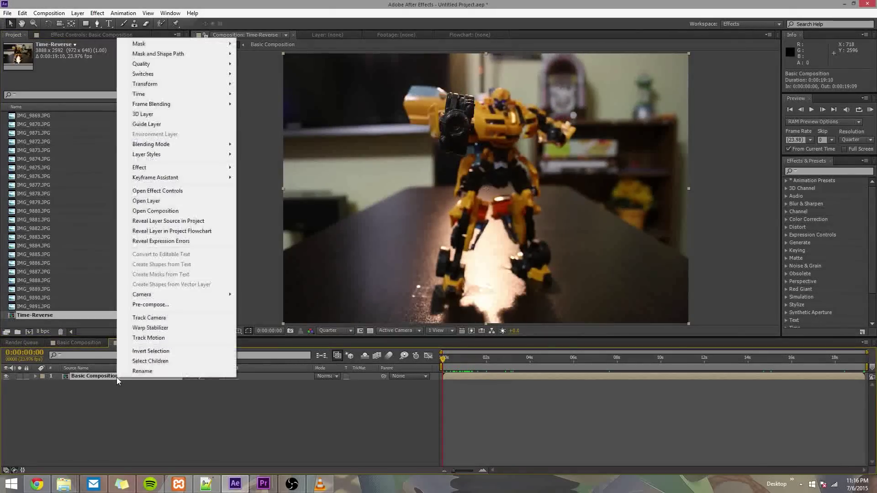
mouse_move(182, 96)
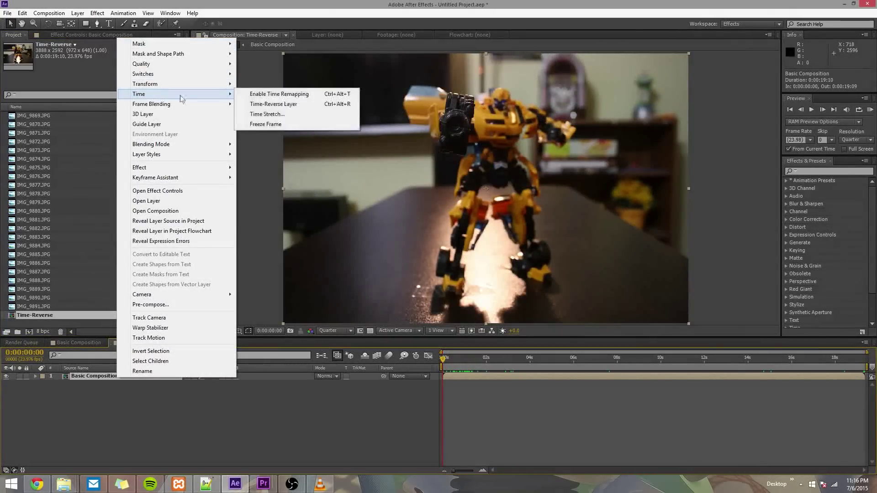
click(289, 104)
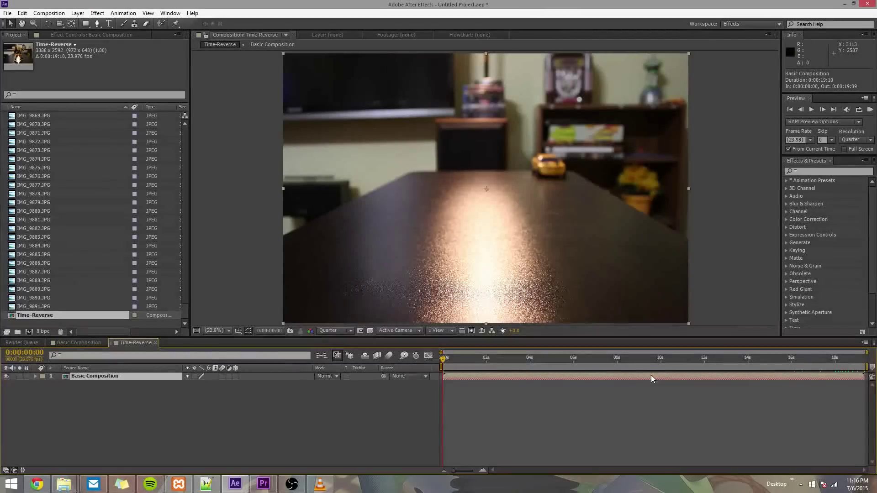
key(space)
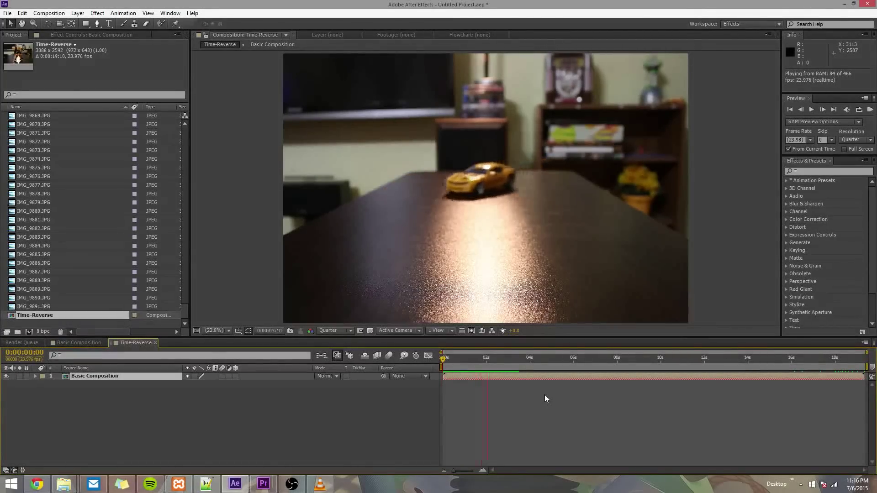
click(590, 366)
key(KP_0)
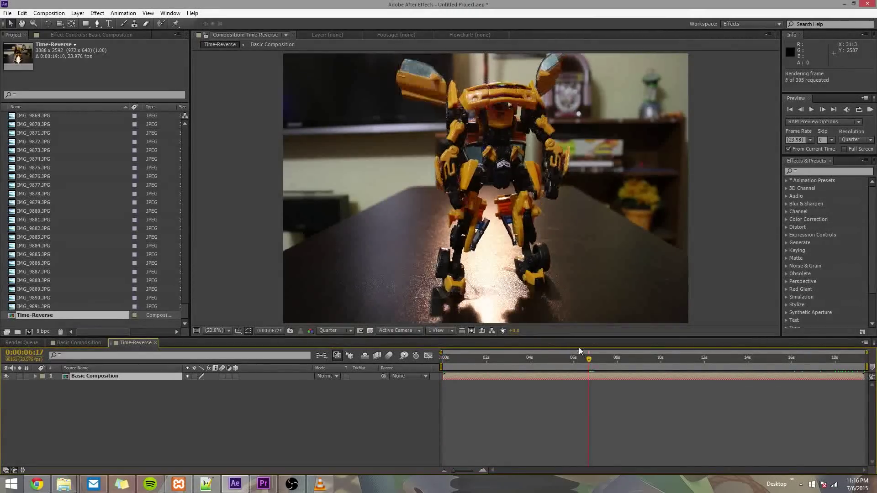